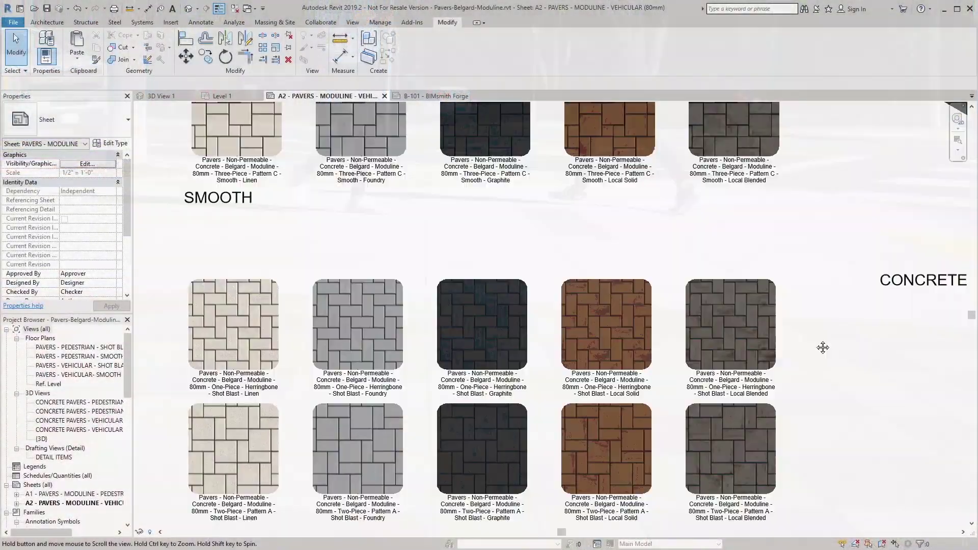
{"action": "scroll", "coordinate": [830, 404], "scroll_direction": "up", "scroll_amount": 2}
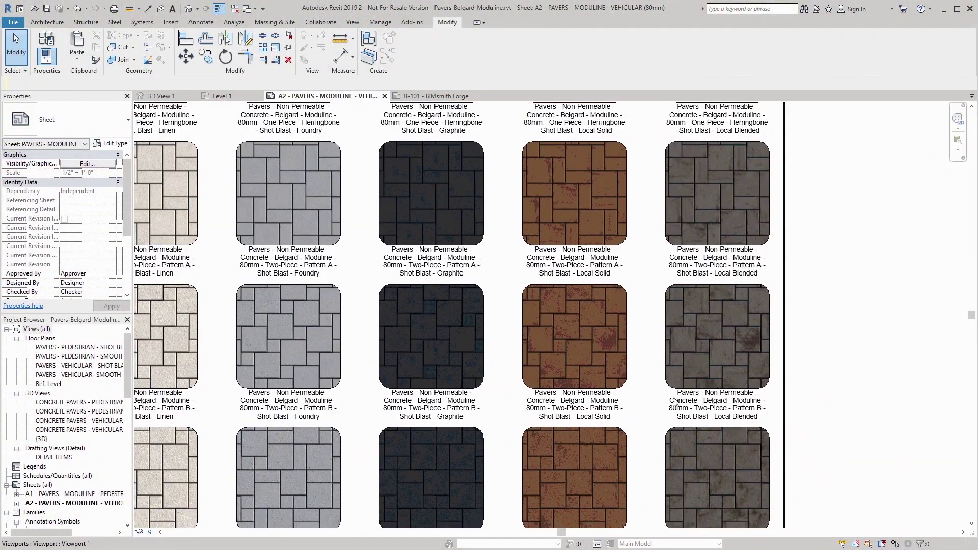
{"action": "scroll", "coordinate": [422, 331], "scroll_direction": "up", "scroll_amount": 4}
Look over the Local Solid, Graphite and Foundry paver swatches on the sheet
{"action": "mouse_move", "coordinate": [422, 330]}
{"action": "middle_mouse_down"}
{"action": "mouse_move", "coordinate": [617, 442]}
{"action": "mouse_move", "coordinate": [780, 452]}
{"action": "middle_mouse_up"}
{"action": "middle_click_drag", "start_coordinate": [295, 383], "coordinate": [350, 382]}
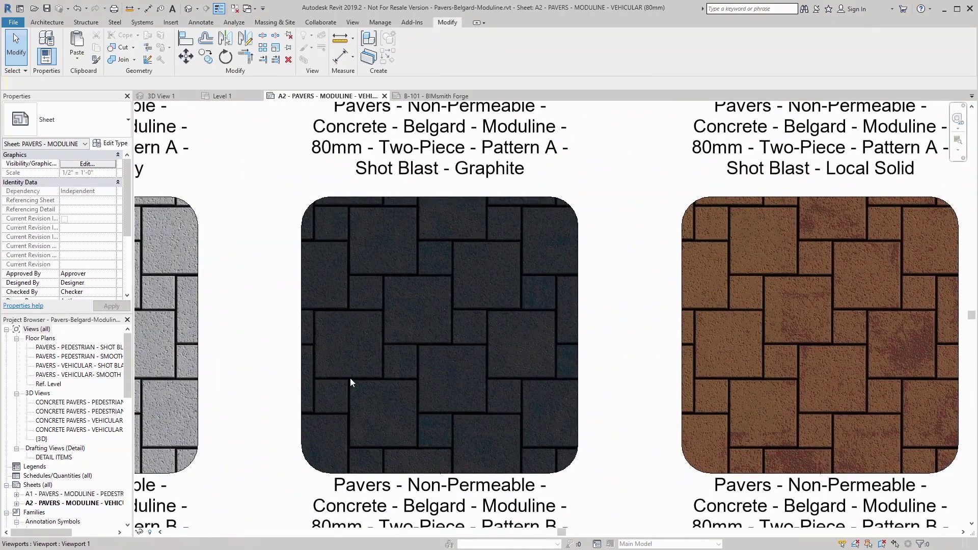
{"action": "middle_click_drag", "start_coordinate": [237, 392], "coordinate": [711, 394]}
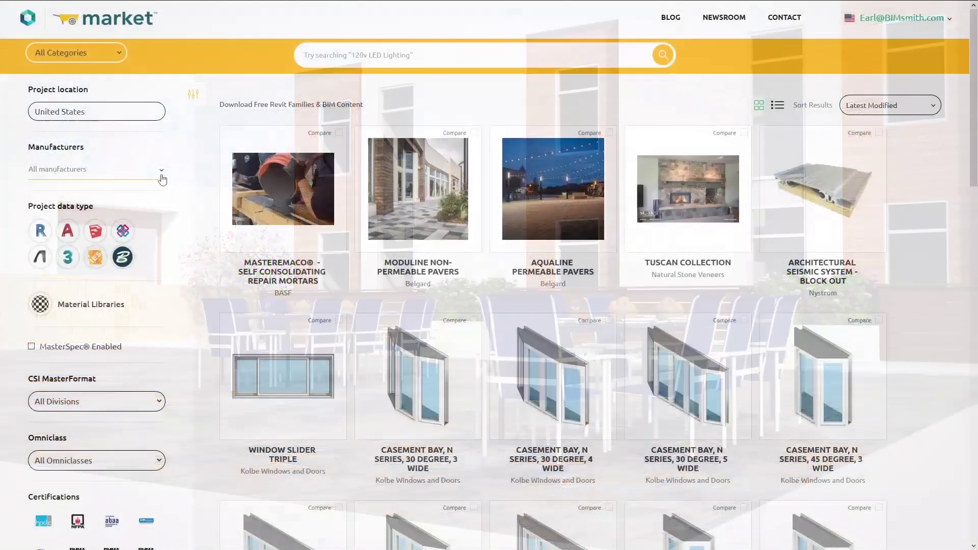
Filter manufacturers to Belgard and go to the Moduline Non-Permeable Pavers product page
{"action": "left_click", "coordinate": [157, 170]}
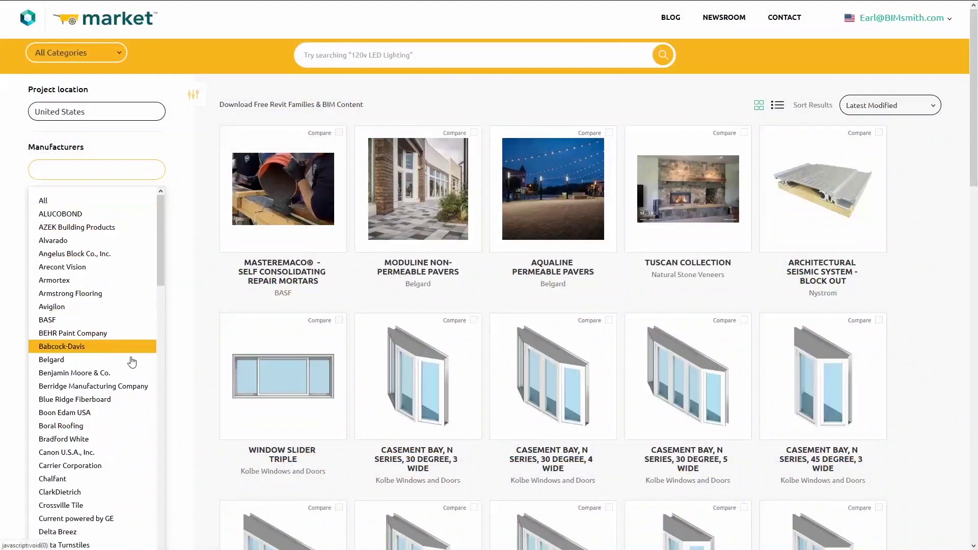
{"action": "left_click", "coordinate": [130, 361]}
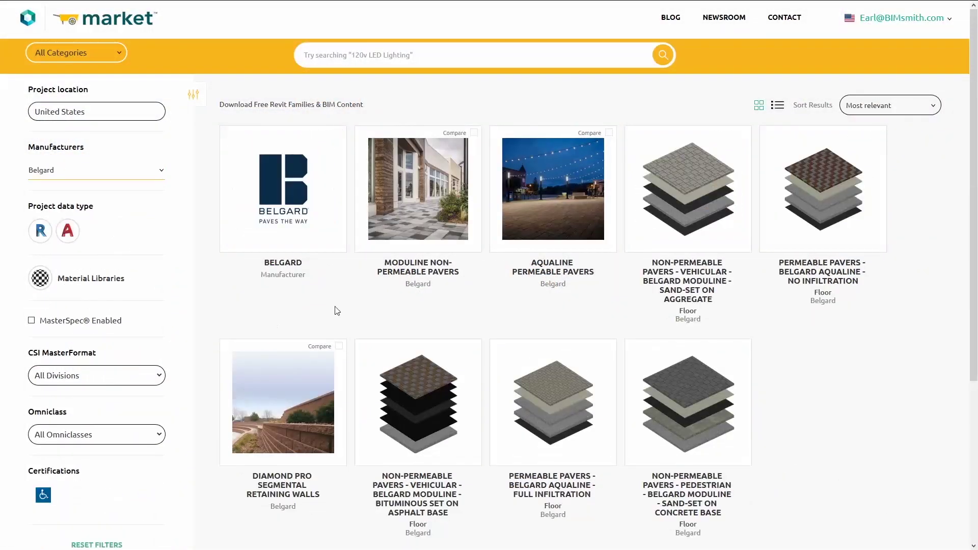
{"action": "left_click", "coordinate": [450, 206]}
{"action": "scroll", "coordinate": [451, 207], "scroll_direction": "down", "scroll_amount": 2}
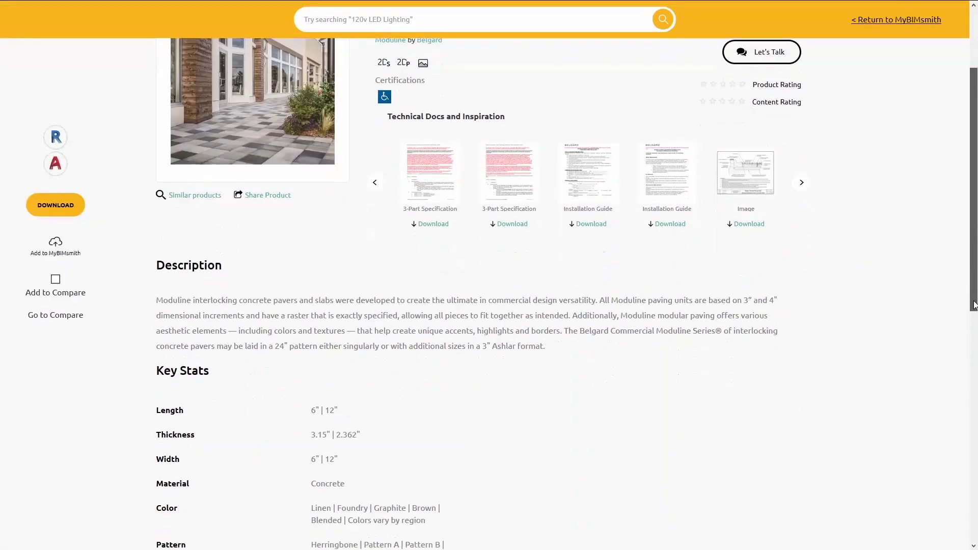
{"action": "scroll", "coordinate": [450, 207], "scroll_direction": "down", "scroll_amount": 2}
{"action": "scroll", "coordinate": [490, 275], "scroll_direction": "up", "scroll_amount": 2}
{"action": "scroll", "coordinate": [490, 276], "scroll_direction": "up", "scroll_amount": 3}
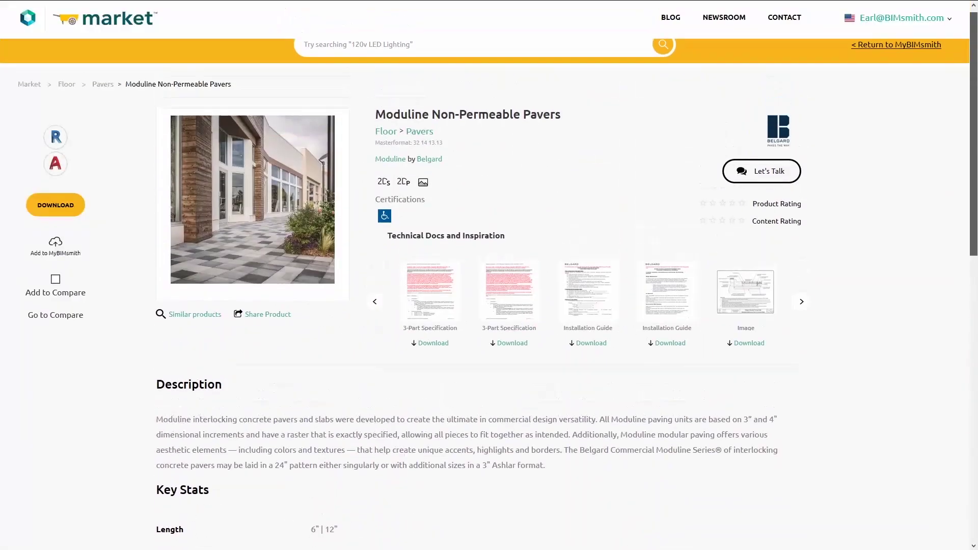
Preview the 3-Part Specification PDF and close the viewer
{"action": "left_click", "coordinate": [519, 309]}
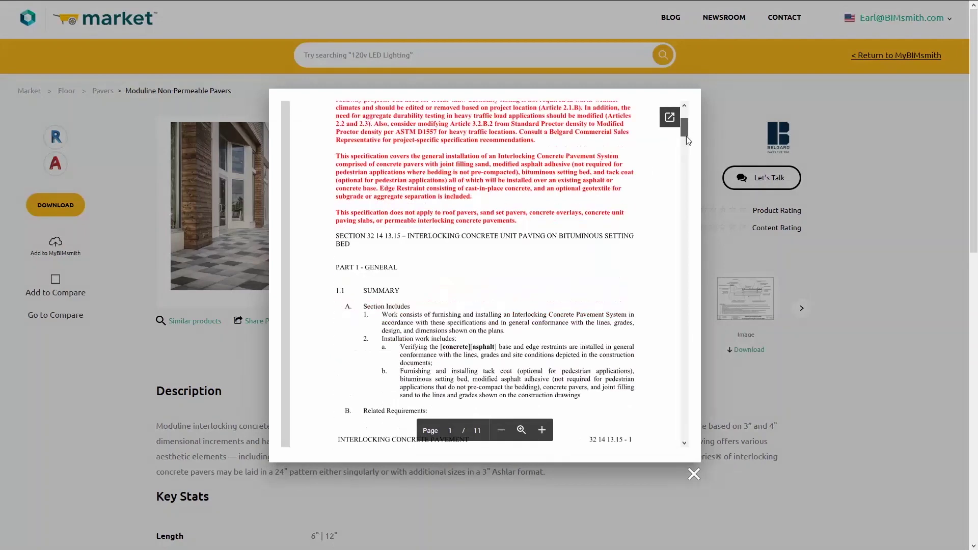
{"action": "mouse_move", "coordinate": [685, 124]}
{"action": "left_mouse_down"}
{"action": "mouse_move", "coordinate": [685, 149]}
{"action": "mouse_move", "coordinate": [690, 124]}
{"action": "left_mouse_up"}
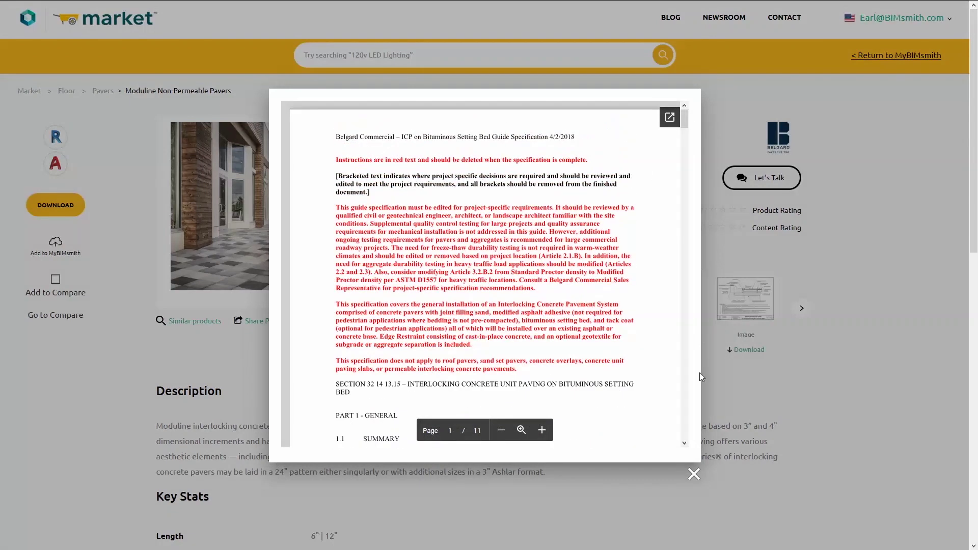
{"action": "left_click", "coordinate": [694, 475]}
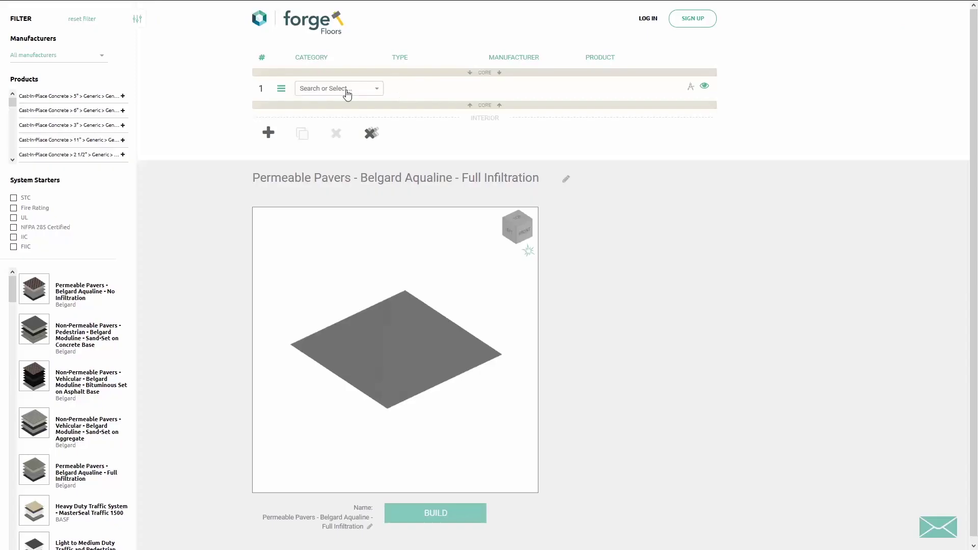
{"action": "left_click", "coordinate": [347, 92]}
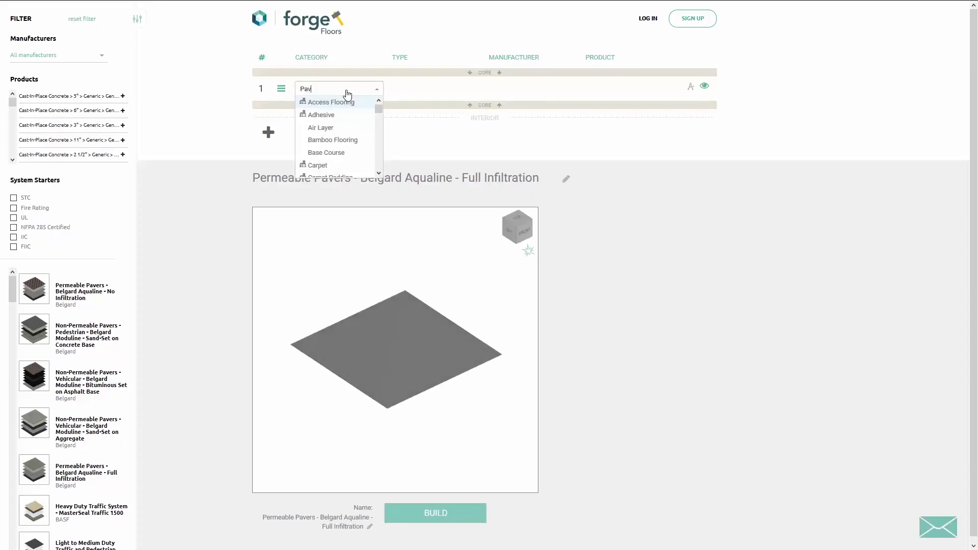
Make layer 1 a Permeable Pavers layer and bring up the Aqualine options
{"action": "left_click", "coordinate": [346, 102]}
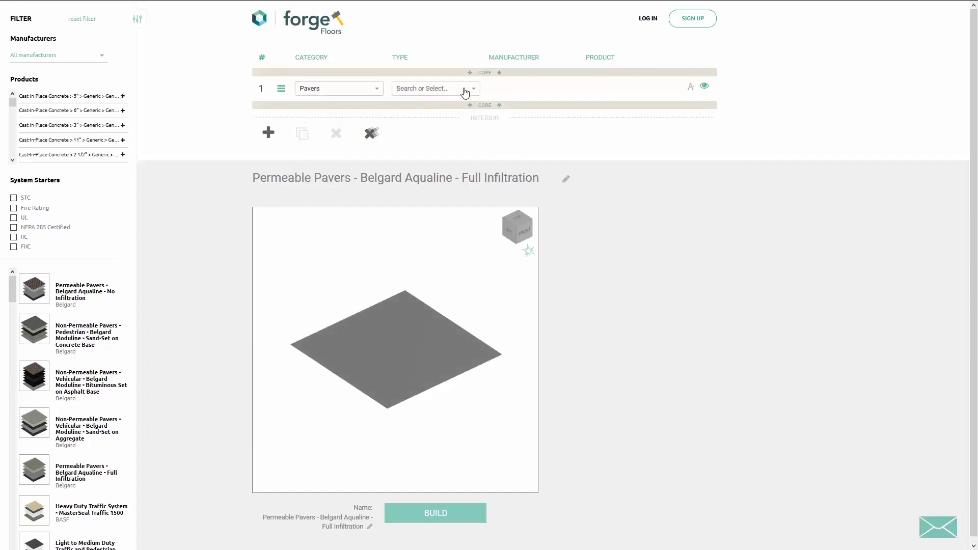
{"action": "left_click", "coordinate": [465, 90]}
{"action": "left_click", "coordinate": [420, 115]}
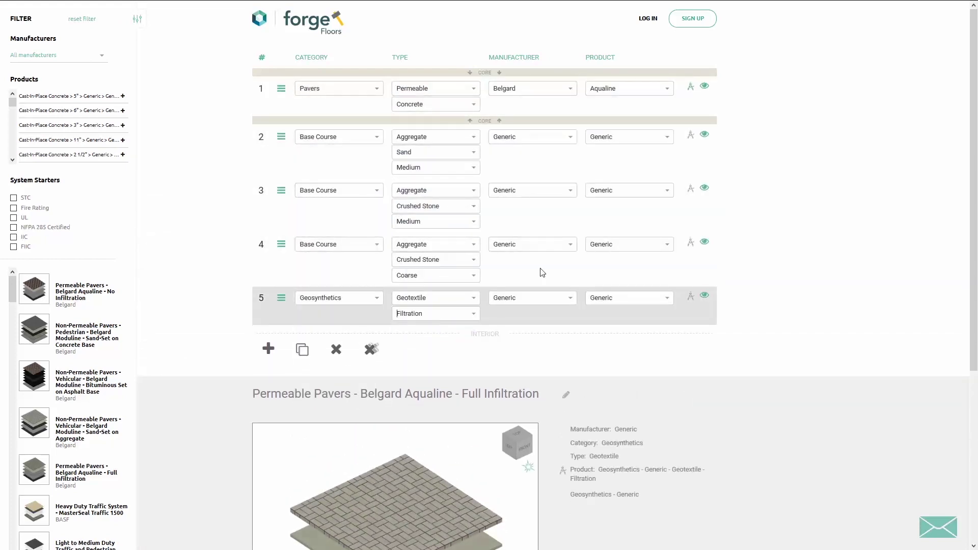
{"action": "left_click", "coordinate": [692, 89]}
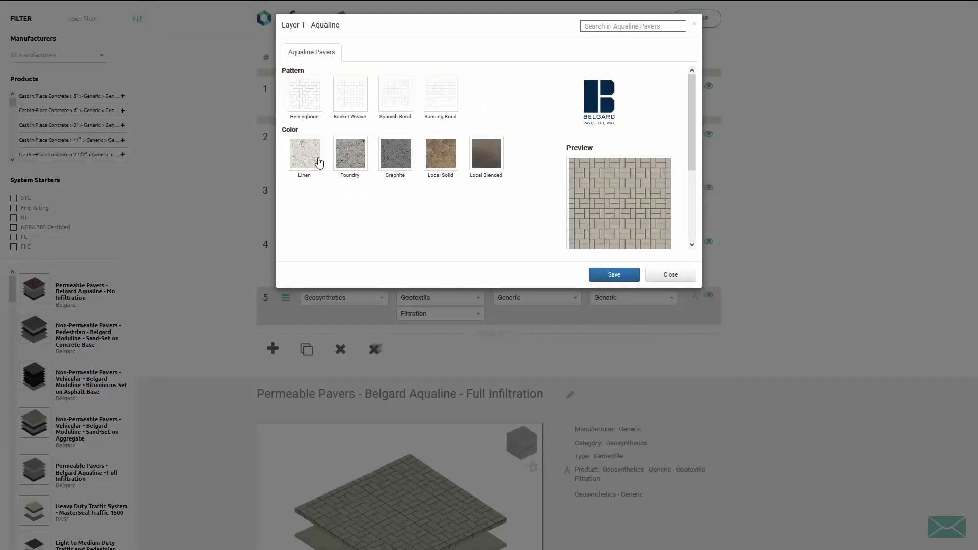
Choose Linen color with Running Bond pattern for the Aqualine pavers and save
{"action": "left_click", "coordinate": [308, 158]}
{"action": "left_click", "coordinate": [345, 97]}
{"action": "left_click", "coordinate": [393, 97]}
{"action": "left_click", "coordinate": [431, 96]}
{"action": "left_click", "coordinate": [614, 274]}
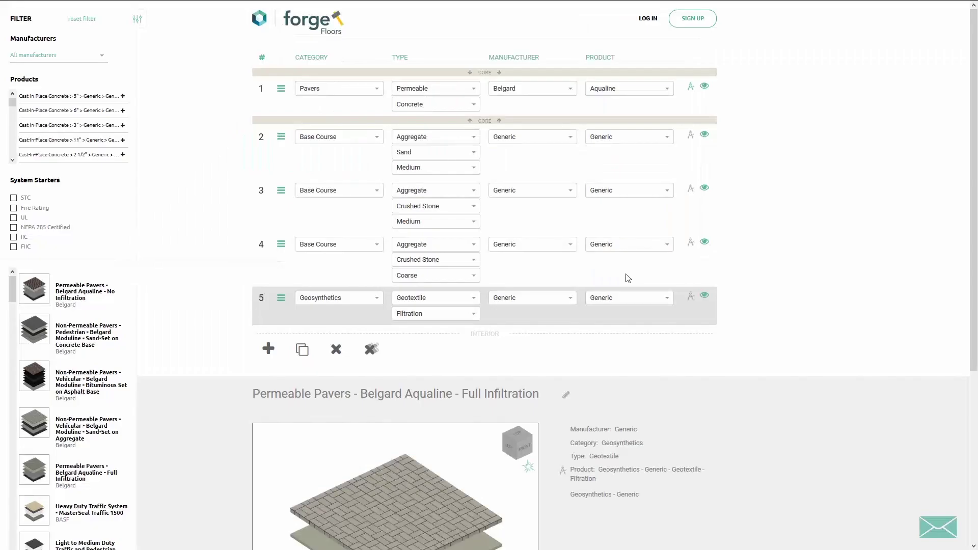
{"action": "scroll", "coordinate": [627, 278], "scroll_direction": "down", "scroll_amount": 5}
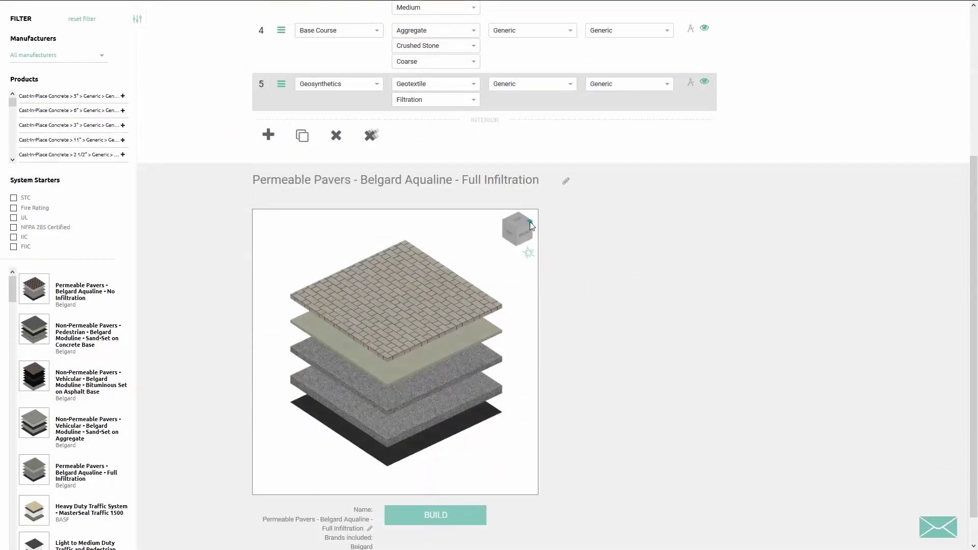
{"action": "left_click", "coordinate": [530, 222]}
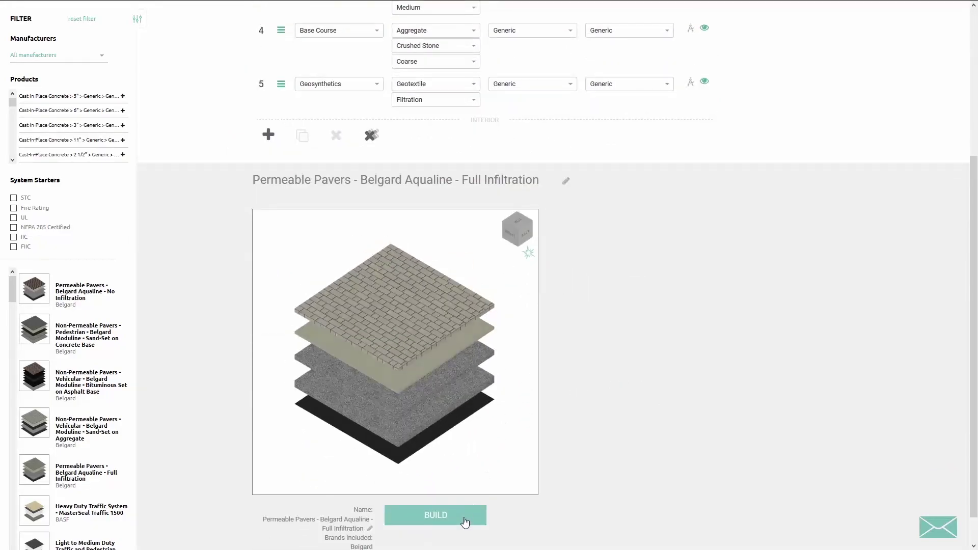
Build the assembly and download the Revit file, document and cut sheet
{"action": "left_click", "coordinate": [465, 521]}
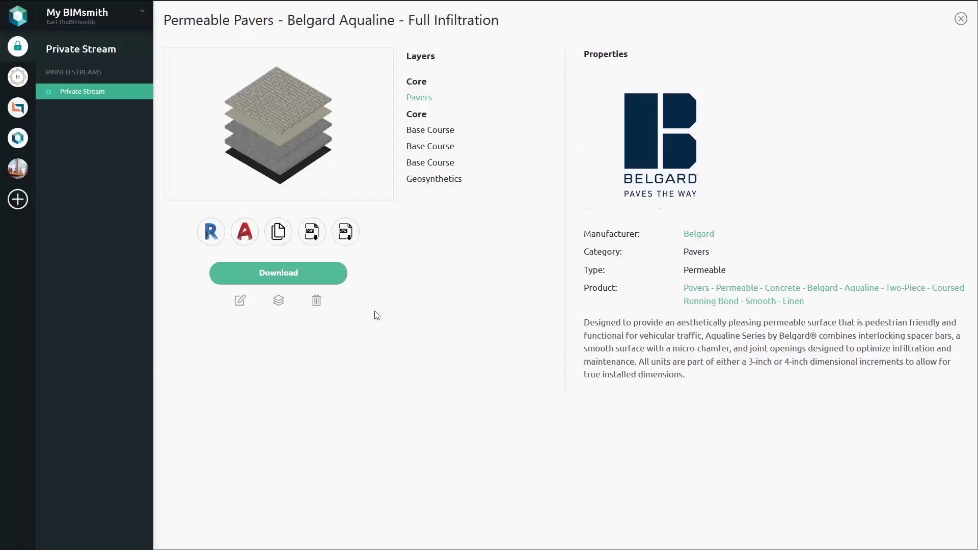
{"action": "left_click", "coordinate": [219, 241]}
{"action": "left_click", "coordinate": [279, 235]}
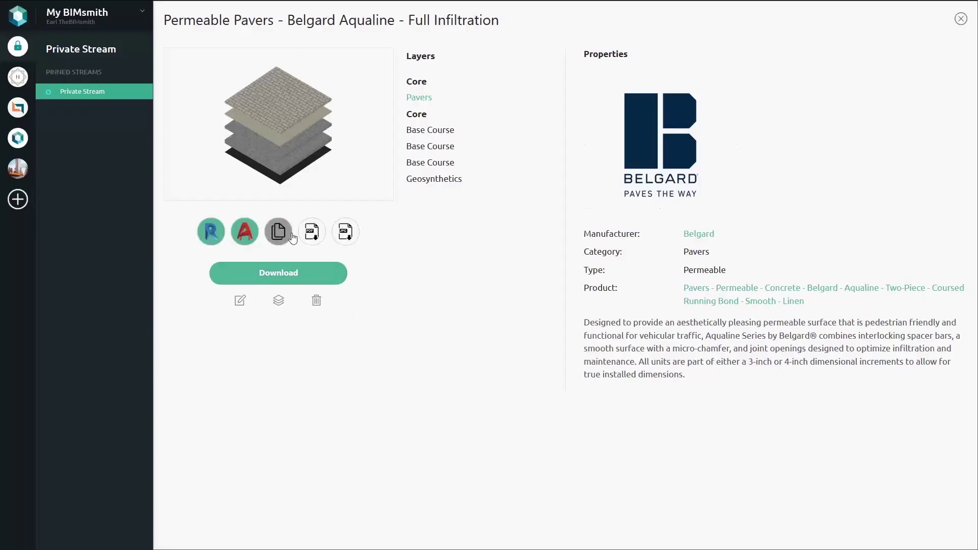
{"action": "left_click", "coordinate": [314, 236]}
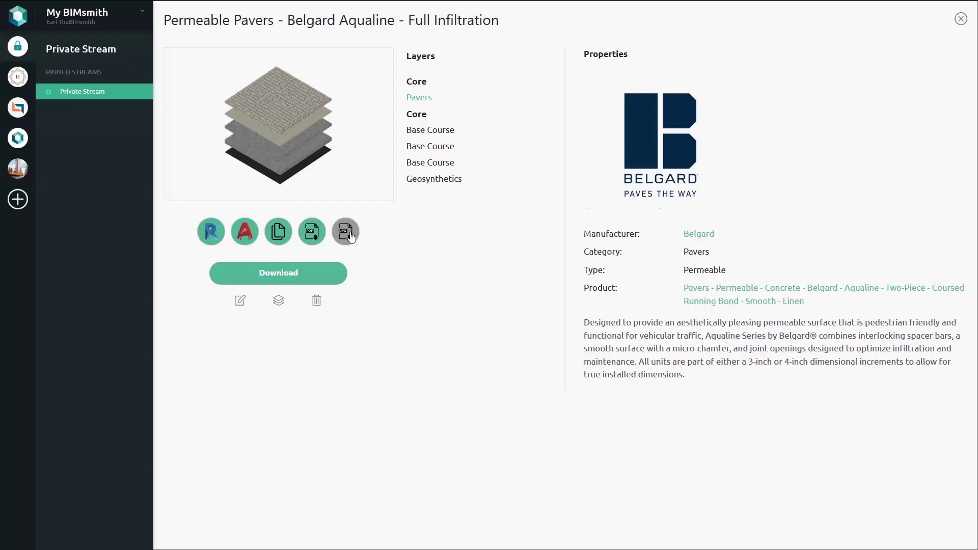
{"action": "left_click", "coordinate": [320, 276]}
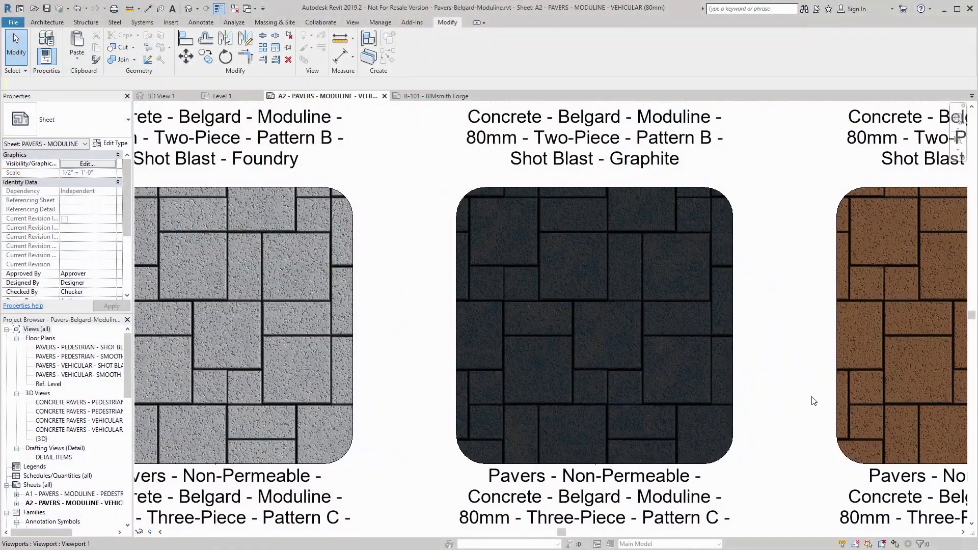
Review the paver swatches and switch to the BIMsmith Forge B-101 sheet
{"action": "middle_click_drag", "start_coordinate": [813, 401], "coordinate": [289, 420]}
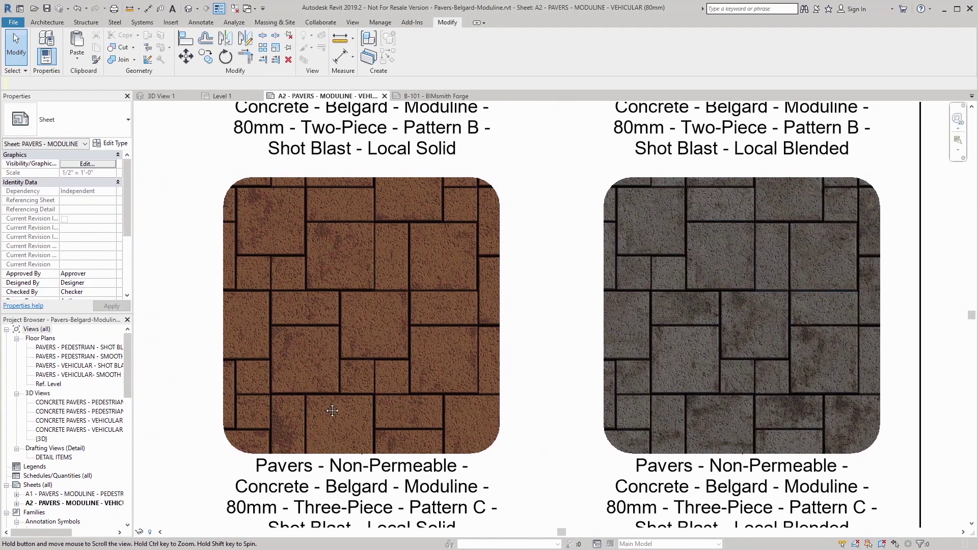
{"action": "scroll", "coordinate": [283, 422], "scroll_direction": "down", "scroll_amount": 2}
{"action": "scroll", "coordinate": [244, 436], "scroll_direction": "down", "scroll_amount": 2}
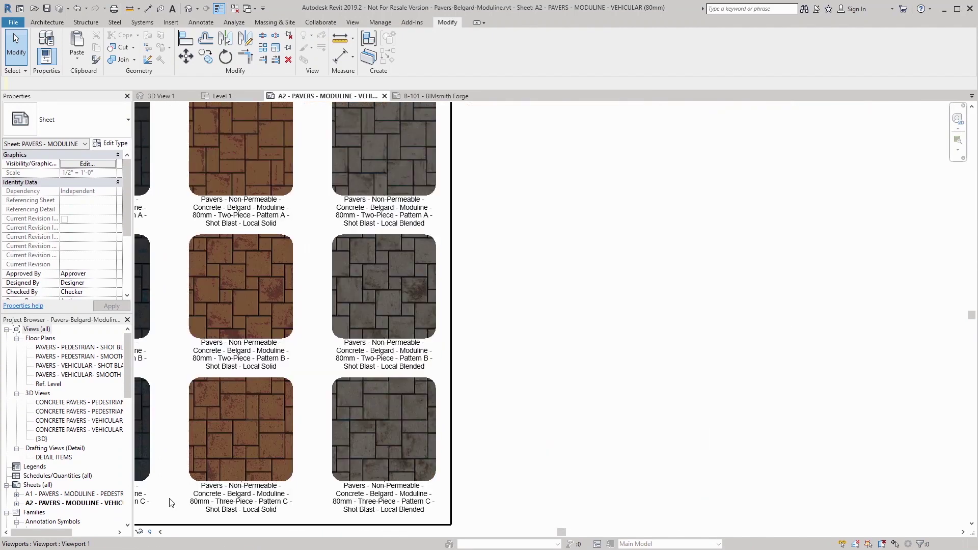
{"action": "scroll", "coordinate": [216, 446], "scroll_direction": "down", "scroll_amount": 2}
{"action": "scroll", "coordinate": [216, 445], "scroll_direction": "down", "scroll_amount": 1}
{"action": "mouse_move", "coordinate": [496, 261]}
{"action": "middle_mouse_down"}
{"action": "mouse_move", "coordinate": [496, 443]}
{"action": "mouse_move", "coordinate": [627, 376]}
{"action": "middle_mouse_up"}
{"action": "scroll", "coordinate": [627, 377], "scroll_direction": "down", "scroll_amount": 1}
{"action": "scroll", "coordinate": [658, 380], "scroll_direction": "down", "scroll_amount": 1}
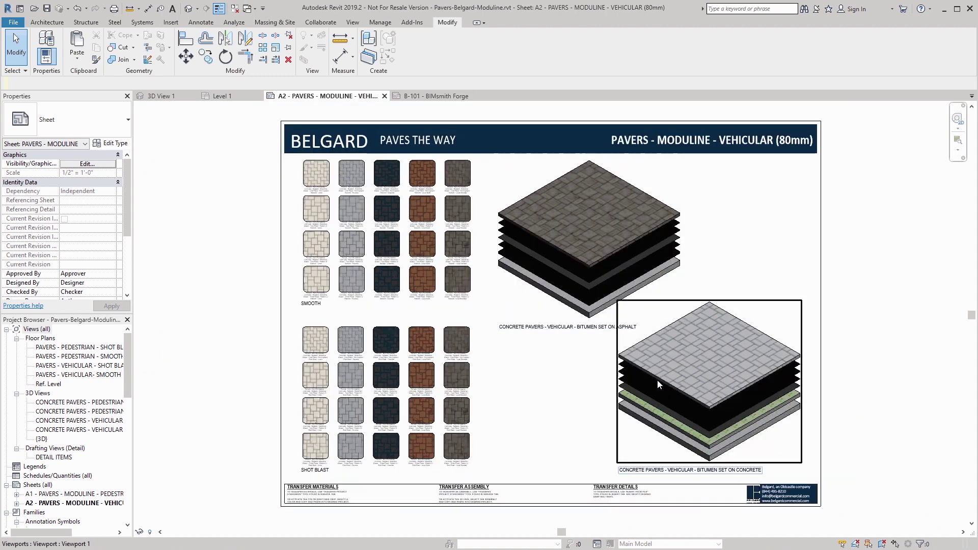
{"action": "key", "text": "ctrl+Tab"}
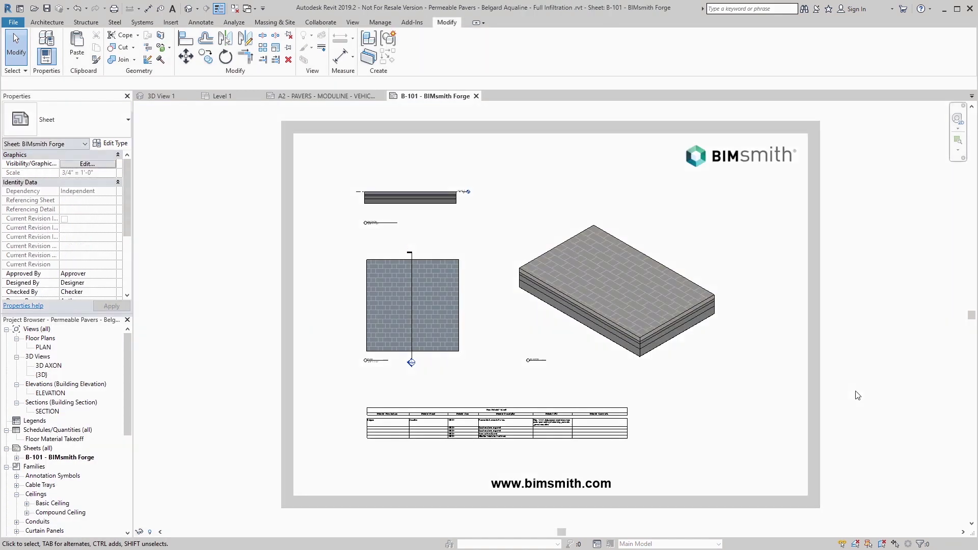
Select the permeable paver floor in the 3D axon viewport and go to the plaza Level 1 plan
{"action": "double_click", "coordinate": [628, 302]}
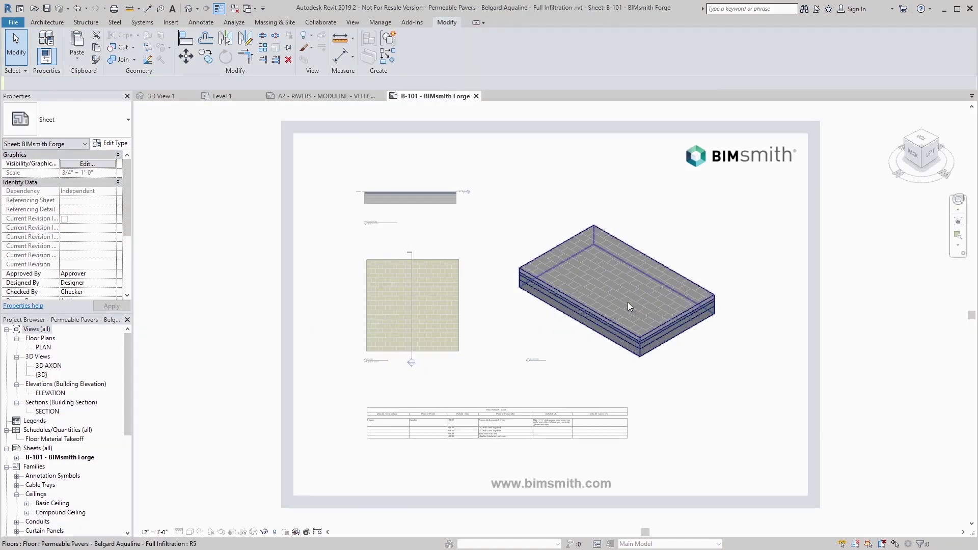
{"action": "left_click", "coordinate": [610, 275]}
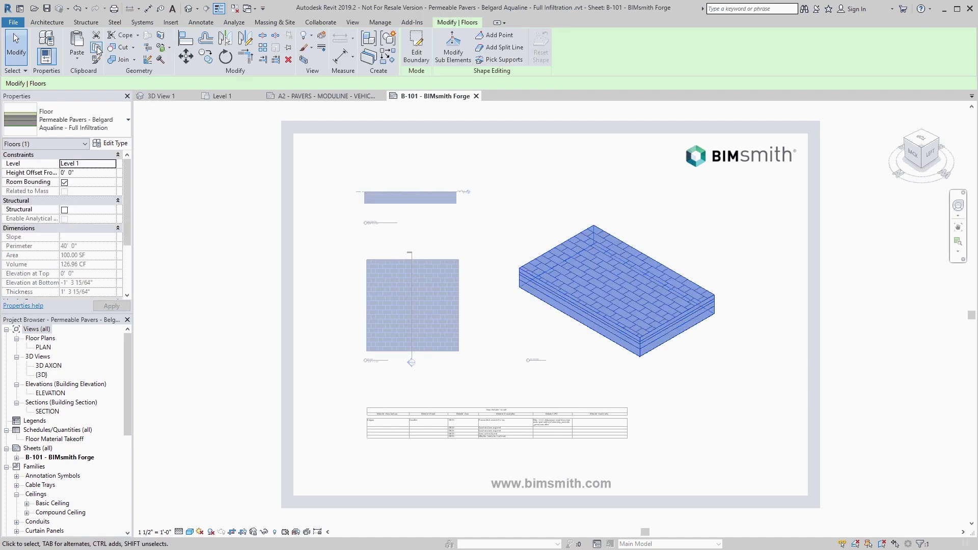
{"action": "left_click", "coordinate": [222, 96]}
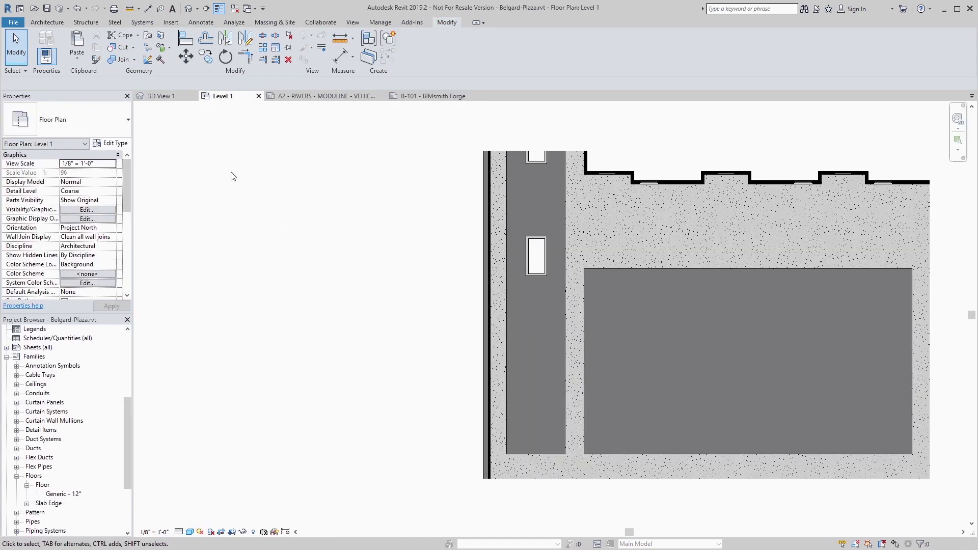
Paste the permeable paver floor to the left of the plaza plan
{"action": "left_click", "coordinate": [78, 43]}
{"action": "left_click", "coordinate": [431, 336]}
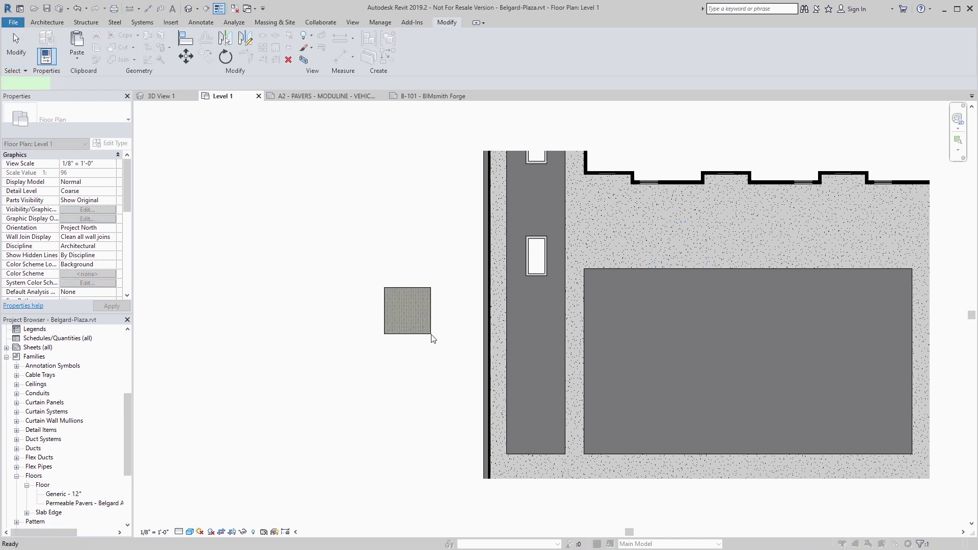
{"action": "left_click", "coordinate": [421, 407]}
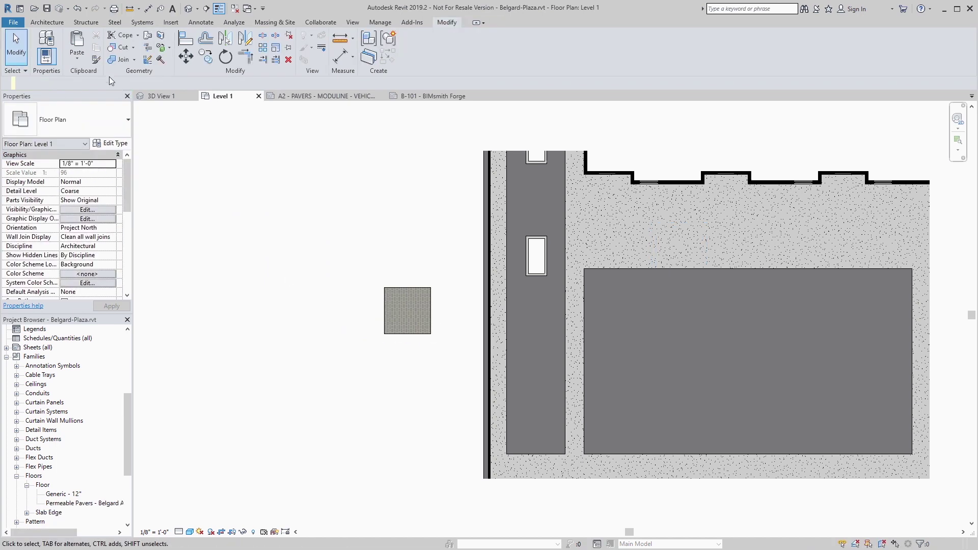
Match Type Properties from the small paver floor onto the large plaza floor
{"action": "left_click", "coordinate": [95, 59]}
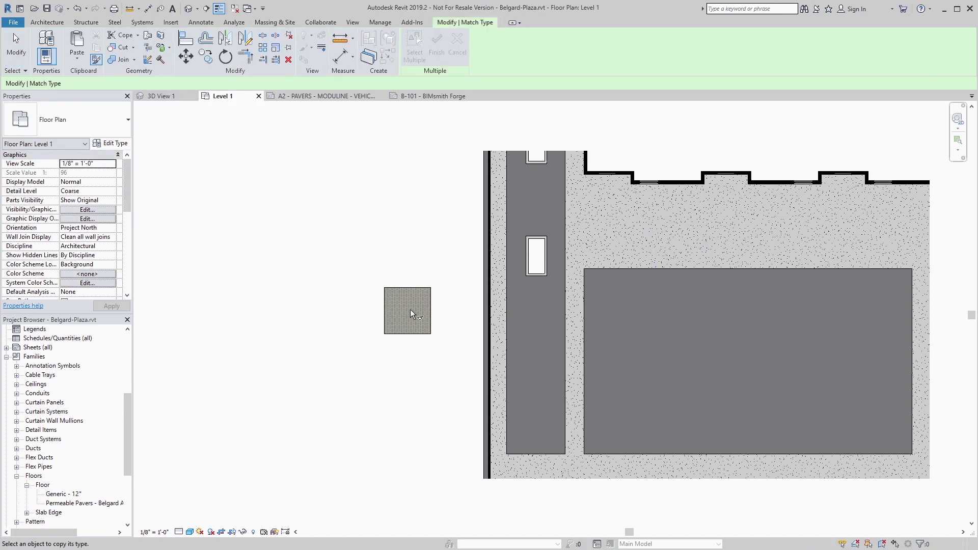
{"action": "left_click", "coordinate": [418, 290]}
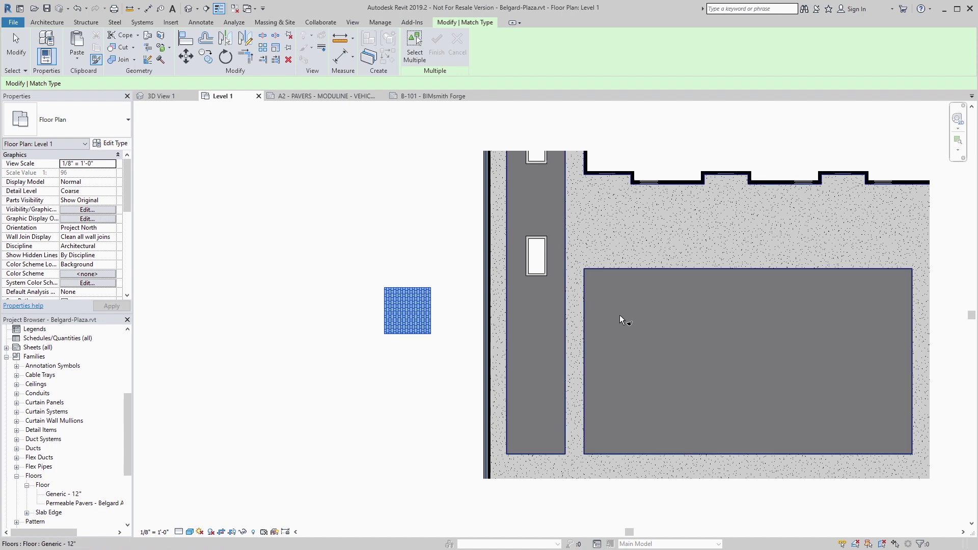
{"action": "left_click", "coordinate": [586, 315]}
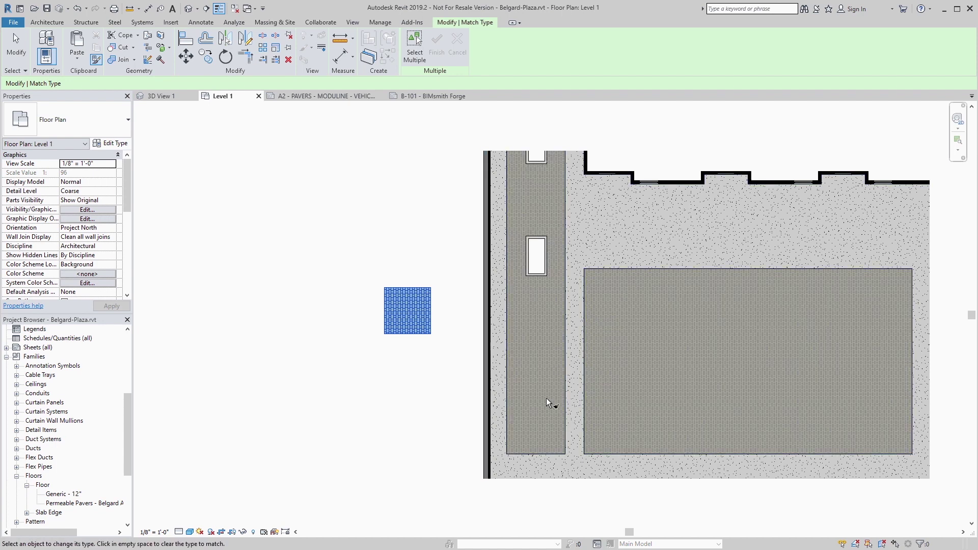
{"action": "scroll", "coordinate": [617, 416], "scroll_direction": "up", "scroll_amount": 1}
{"action": "scroll", "coordinate": [617, 414], "scroll_direction": "up", "scroll_amount": 3}
{"action": "scroll", "coordinate": [891, 404], "scroll_direction": "up", "scroll_amount": 1}
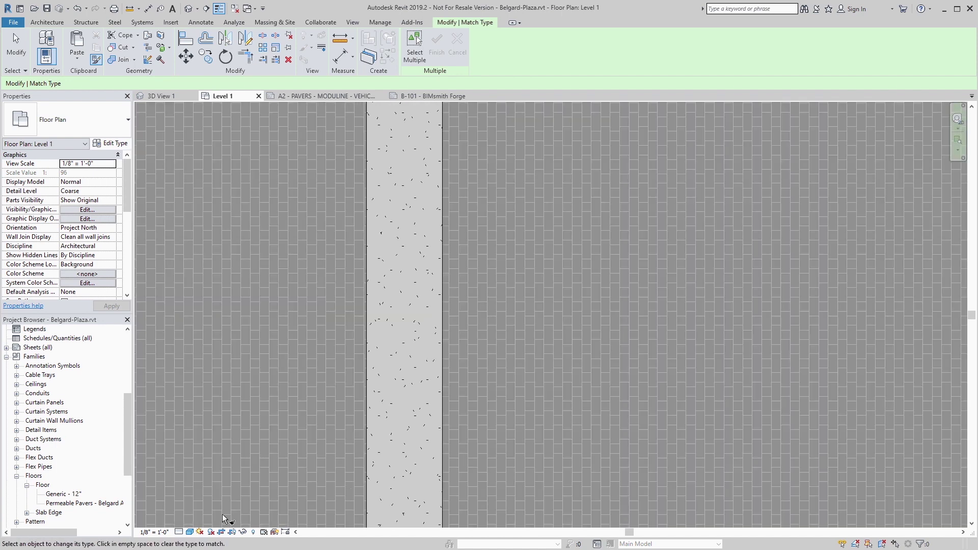
{"action": "key", "text": "ctrl+Tab"}
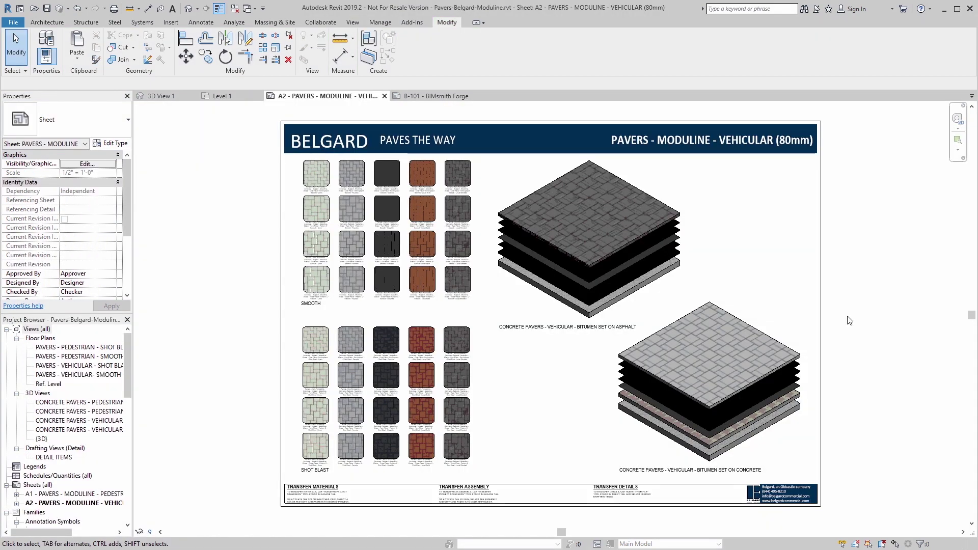
Set the asphalt assembly floor's Parts Visibility to Show Original and copy it
{"action": "double_click", "coordinate": [622, 237]}
{"action": "left_click", "coordinate": [99, 191]}
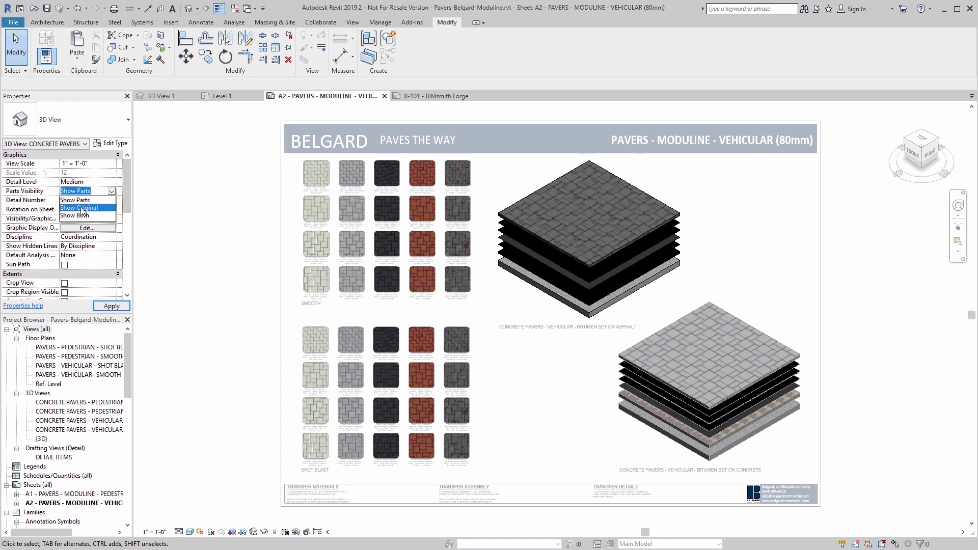
{"action": "left_click", "coordinate": [84, 208]}
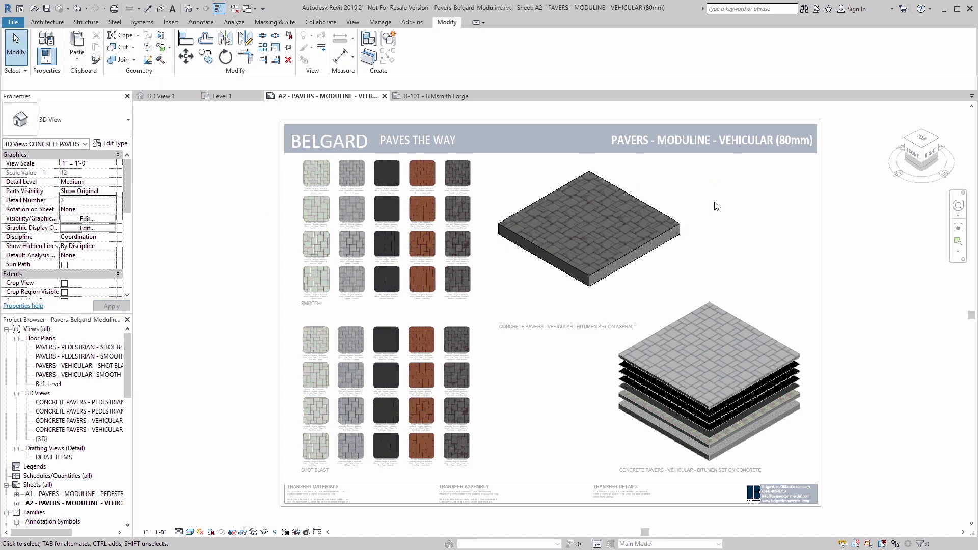
{"action": "left_click", "coordinate": [626, 241]}
{"action": "key", "text": "ctrl+c"}
{"action": "key", "text": "ctrl+Tab"}
Paste the vehicular floor into Level 1 and match its type onto both plaza floors
{"action": "key", "text": "ctrl+v"}
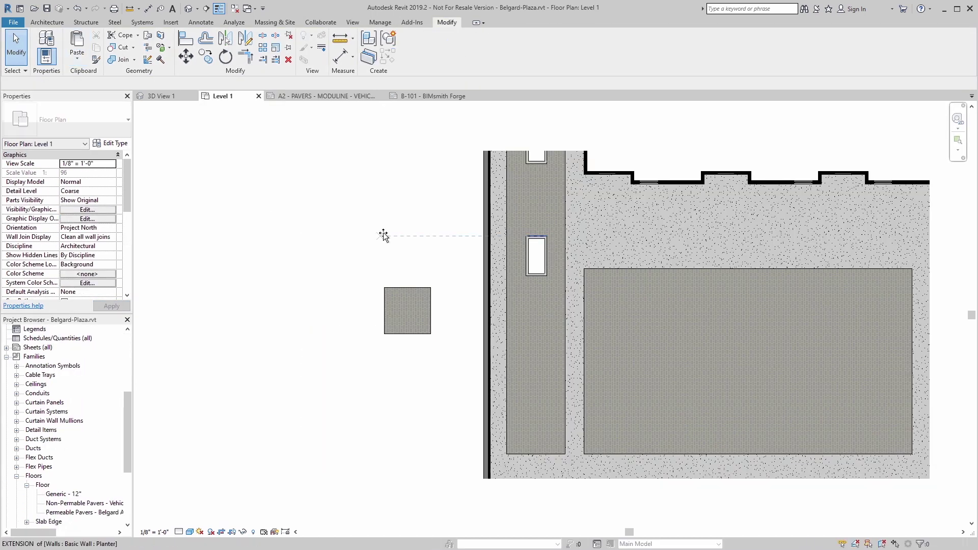
{"action": "left_click", "coordinate": [385, 269]}
{"action": "left_click", "coordinate": [413, 253]}
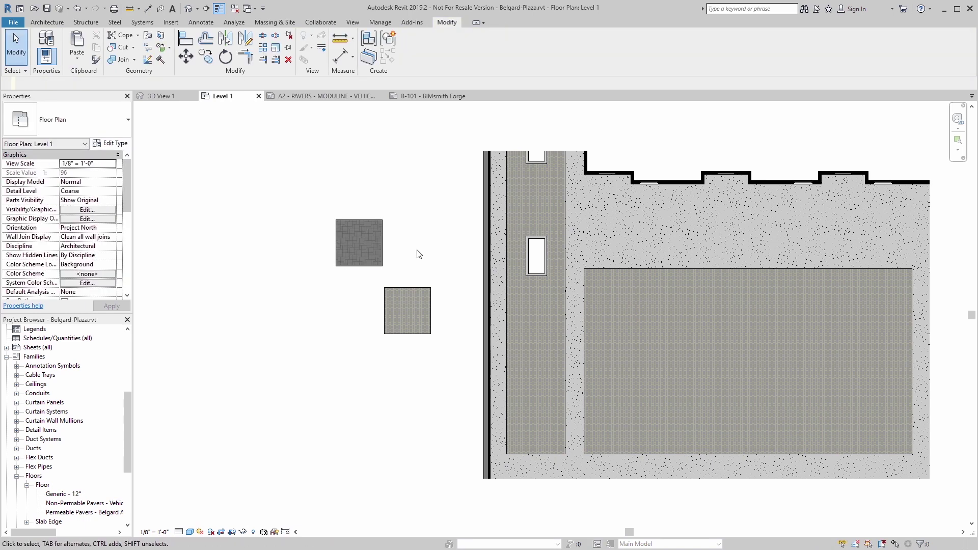
{"action": "left_click", "coordinate": [95, 59]}
{"action": "left_click", "coordinate": [351, 222]}
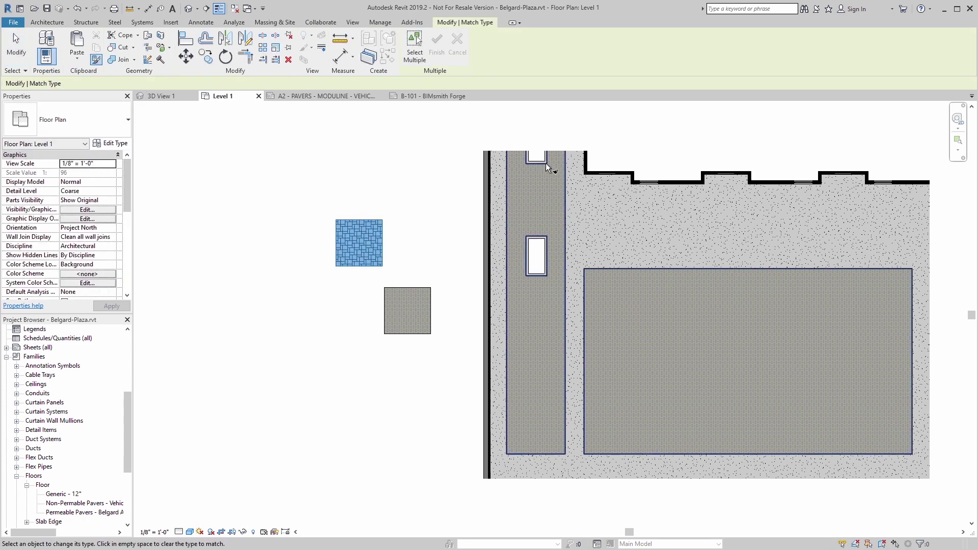
{"action": "left_click", "coordinate": [566, 168]}
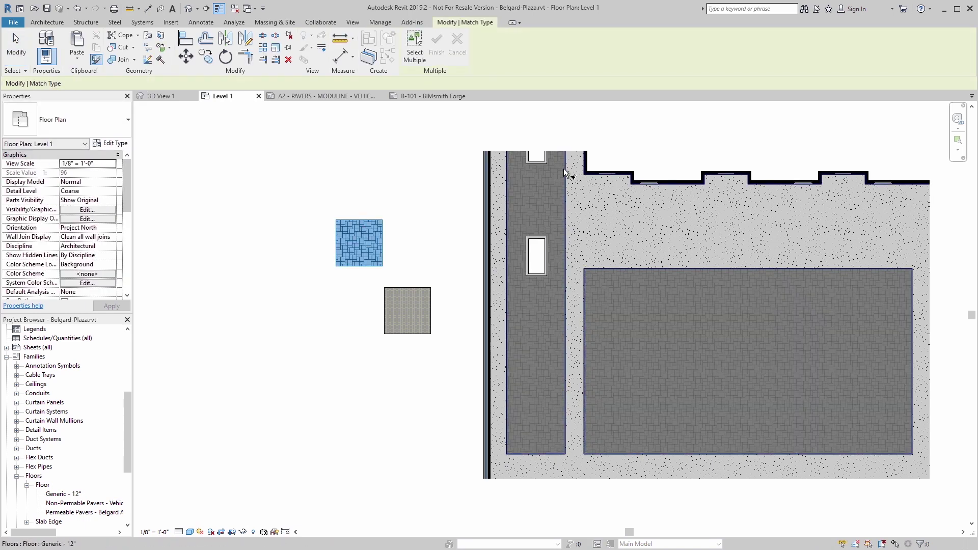
Paint the plaza strip and large floor faces with the dark Moduline paver material
{"action": "key", "text": "p"}
{"action": "key", "text": "t"}
{"action": "left_click", "coordinate": [249, 134]}
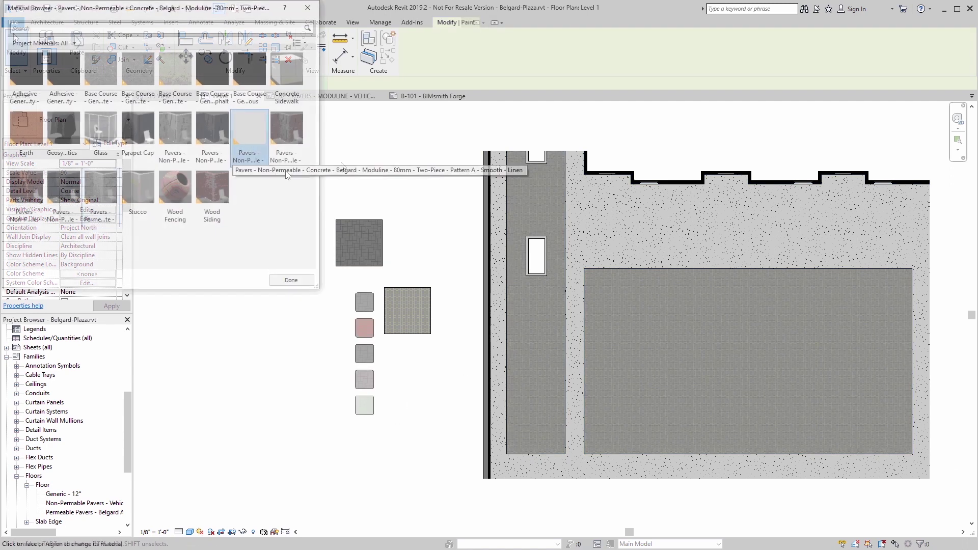
{"action": "left_click", "coordinate": [536, 314]}
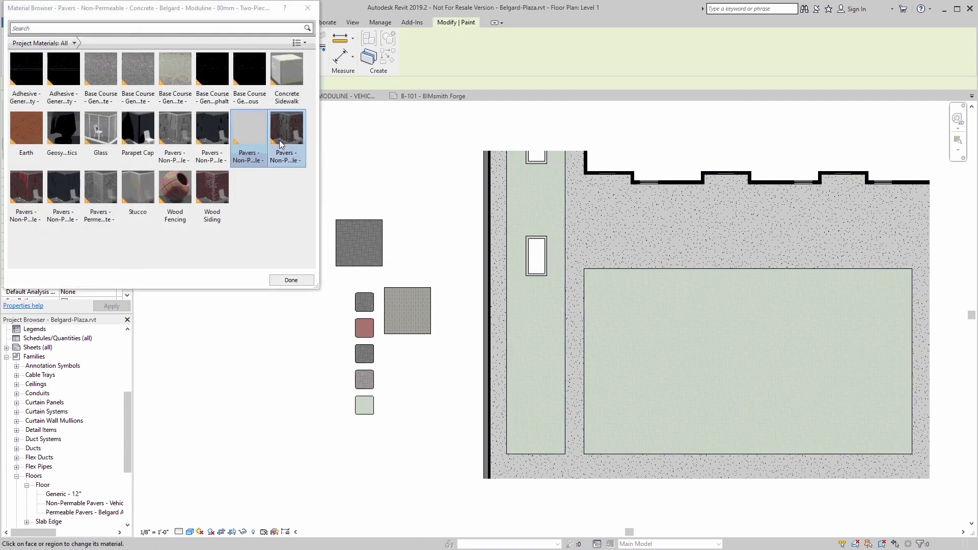
{"action": "left_click", "coordinate": [284, 137]}
{"action": "left_click", "coordinate": [532, 327]}
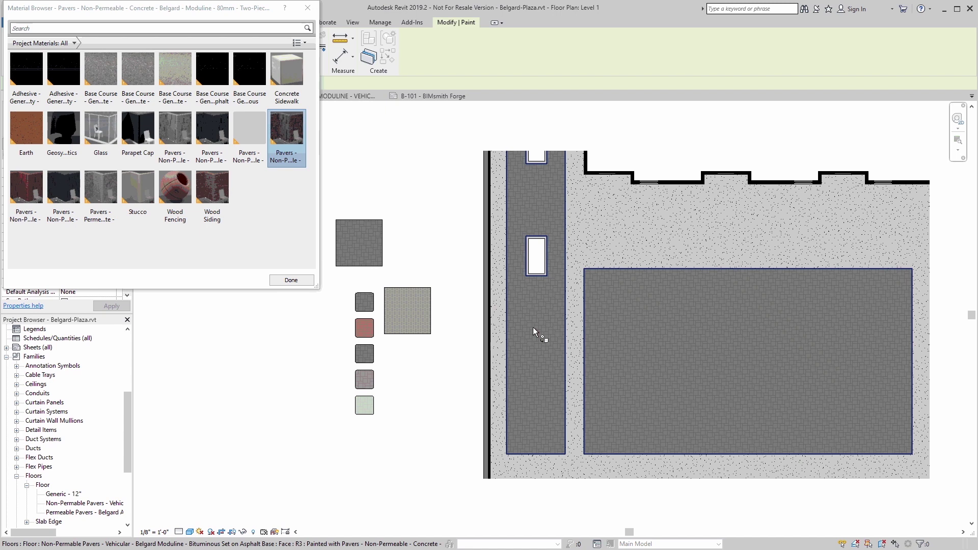
{"action": "left_click", "coordinate": [292, 280]}
Switch to 3D View 1 showing the dark paver pattern across the courtyard
{"action": "left_click", "coordinate": [172, 98]}
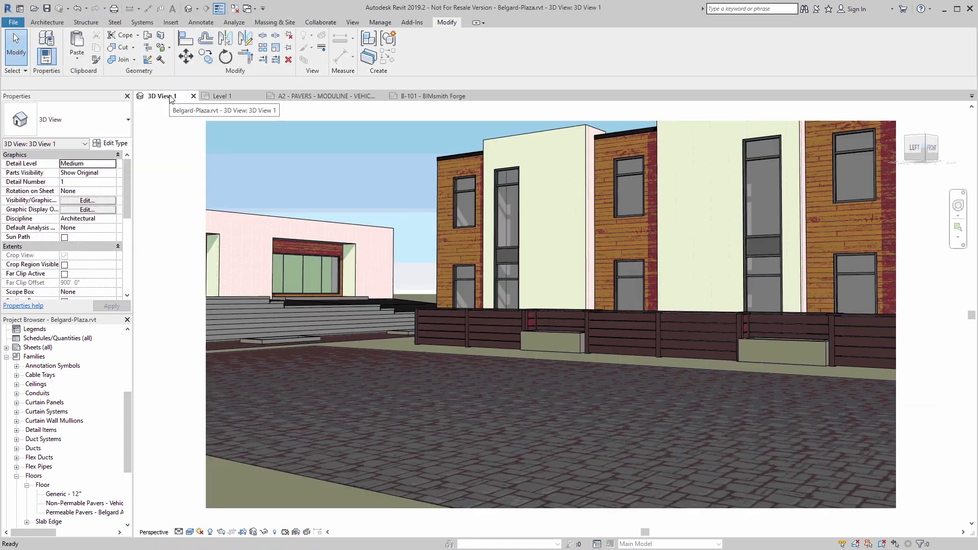